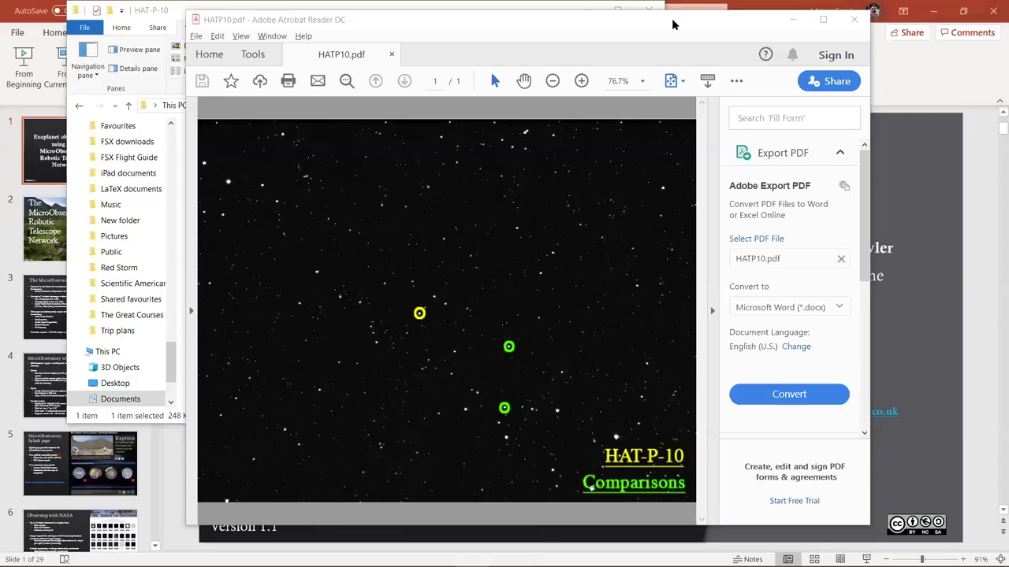
# Minimize the HATP10.pdf document and the HAT-P-10 folder window
pyautogui.click(678, 27)
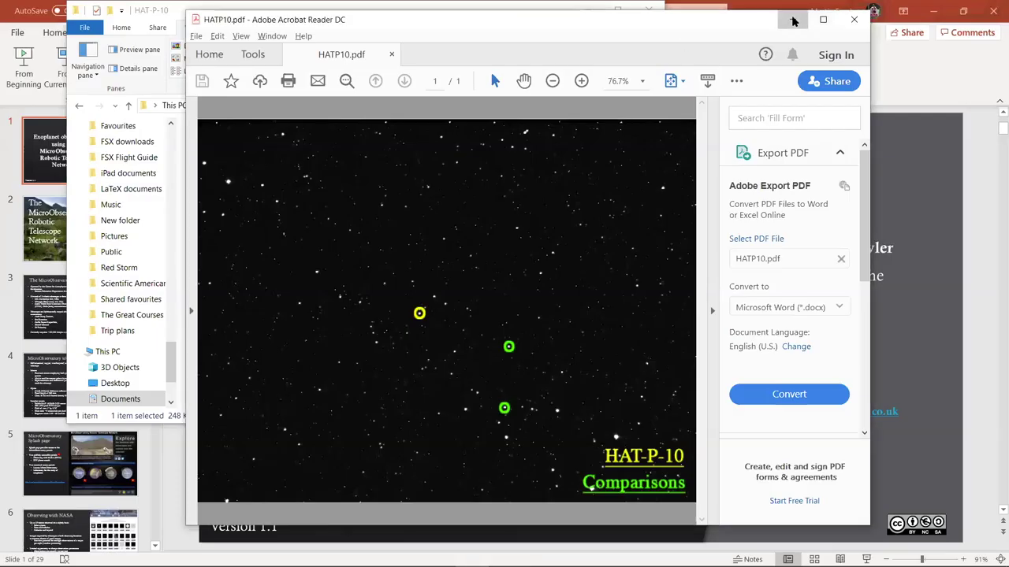
pyautogui.click(794, 21)
pyautogui.click(588, 11)
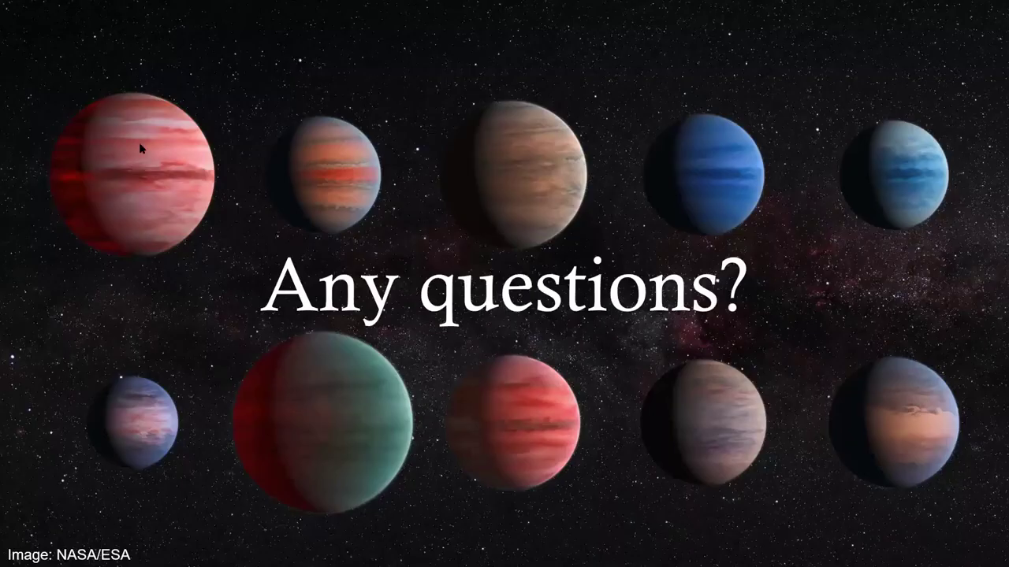
pyautogui.click(936, 12)
pyautogui.hotkey('alt', 'Tab')
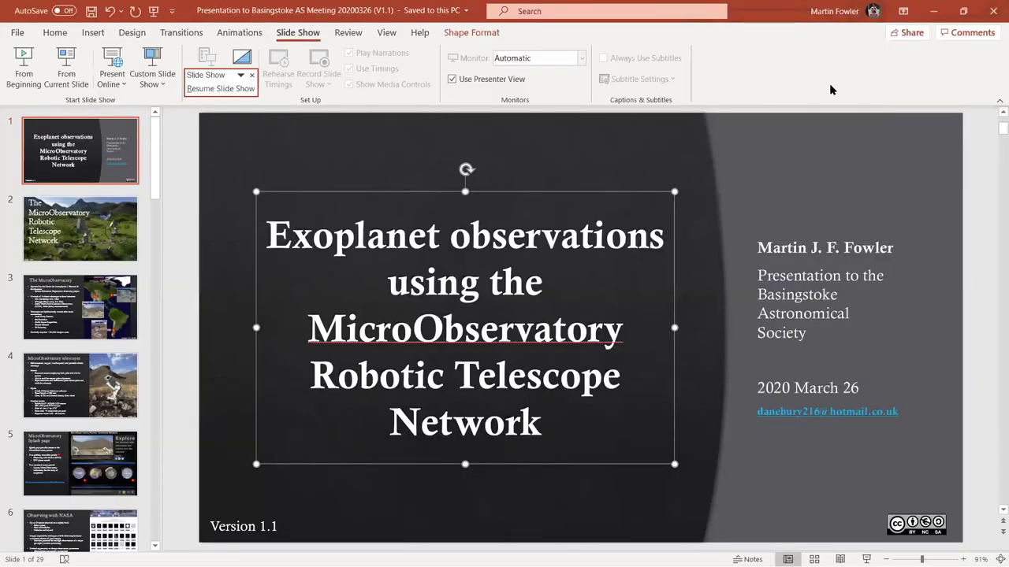
pyautogui.click(933, 14)
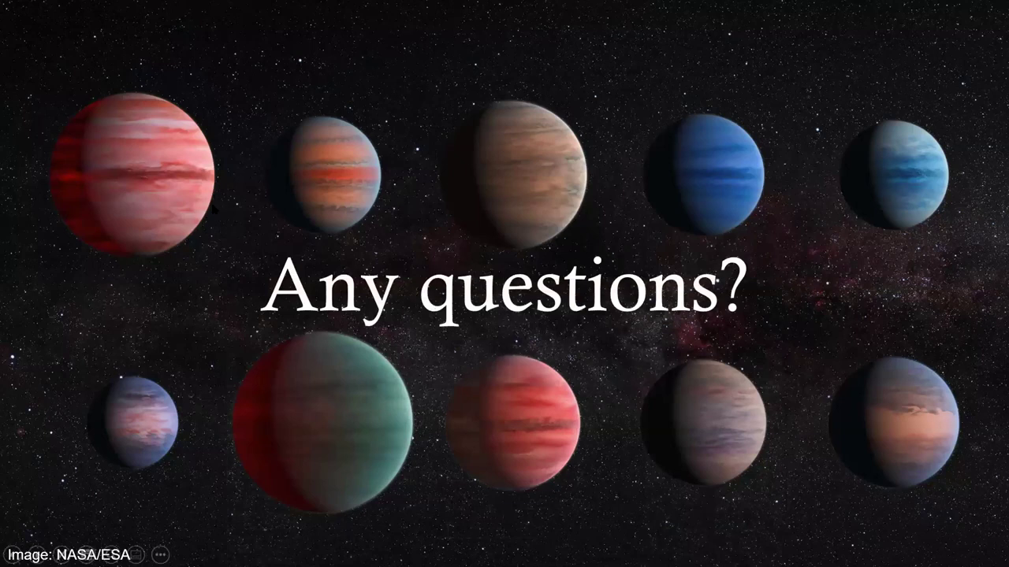
pyautogui.hotkey('alt', 'Tab')
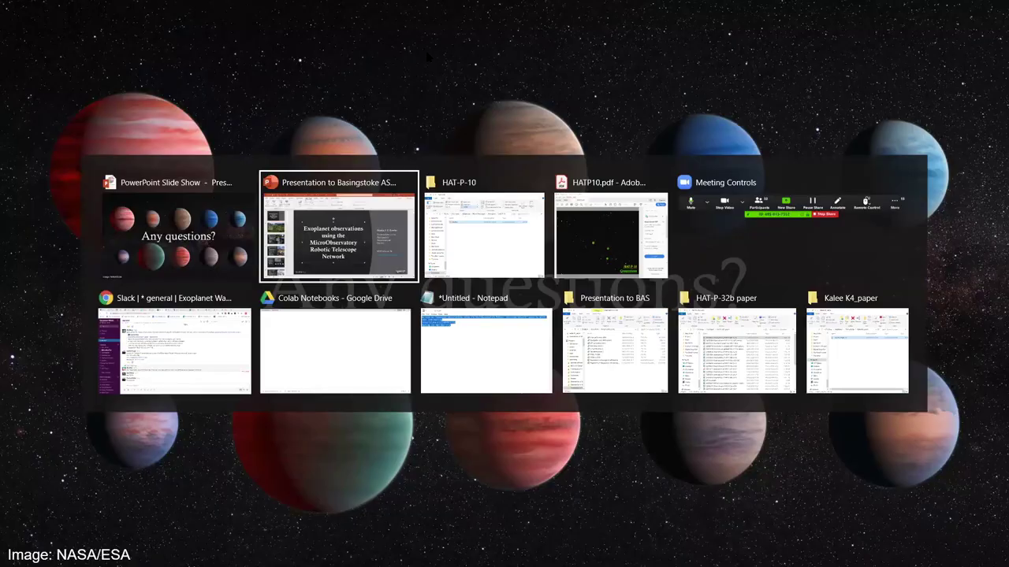
pyautogui.hotkey('alt', 'Tab')
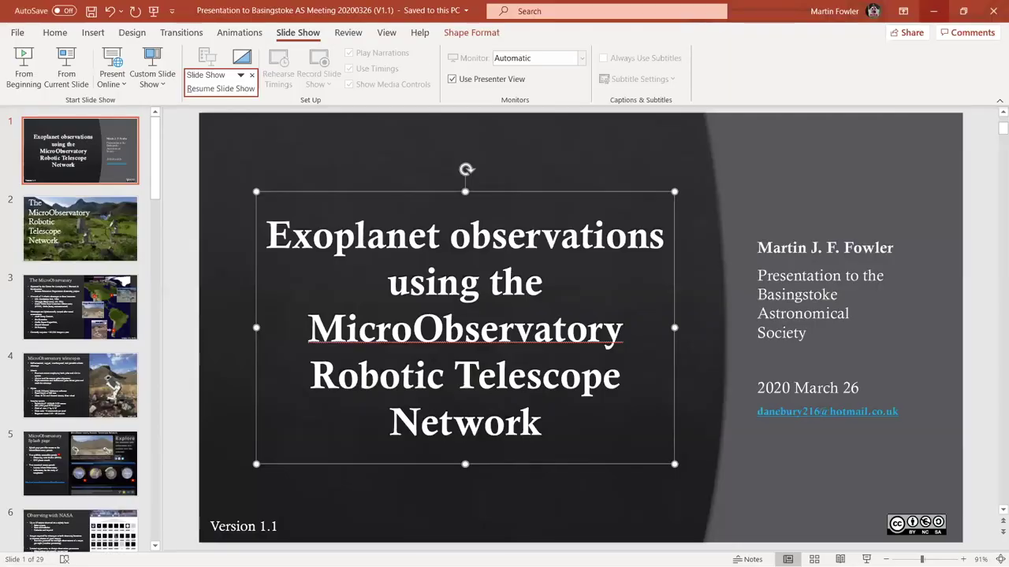
pyautogui.hotkey('alt', 'Tab')
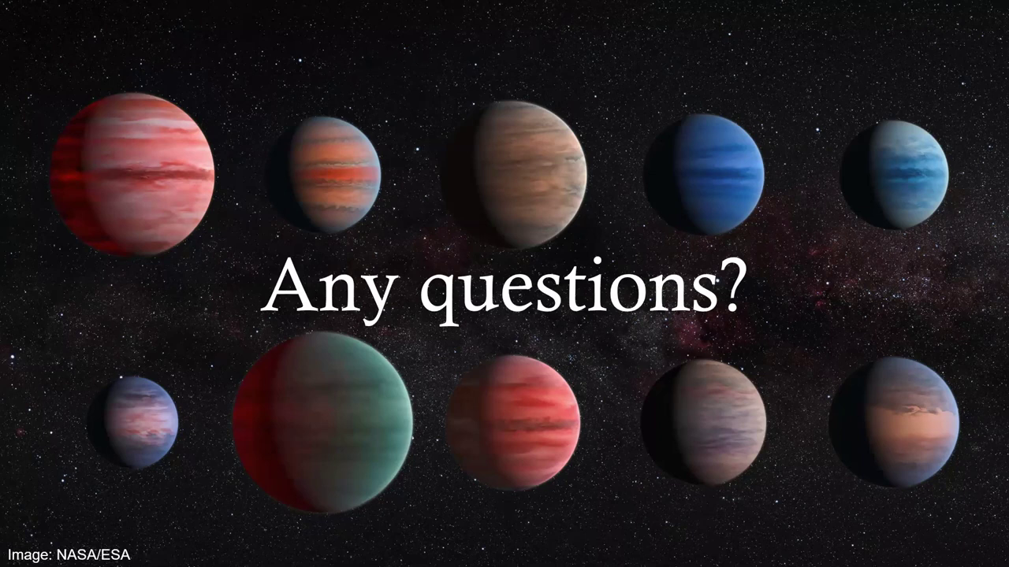
pyautogui.hotkey('alt', 'Tab')
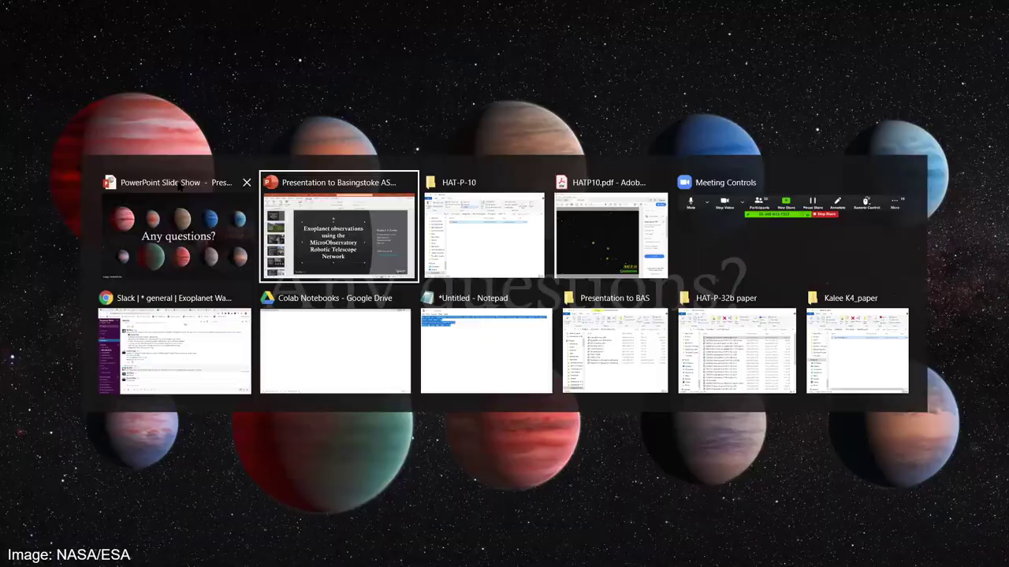
pyautogui.press('alt')
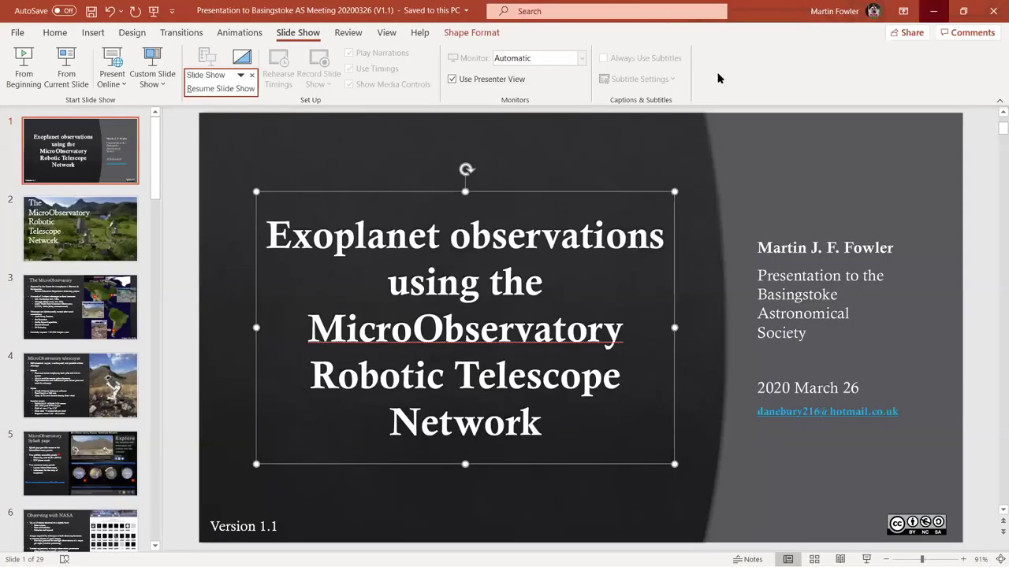
# Leave the presentation, show the desktop and launch Muniwin 2.1
pyautogui.hotkey('alt', 'Tab')
pyautogui.hotkey('alt', 'Tab')
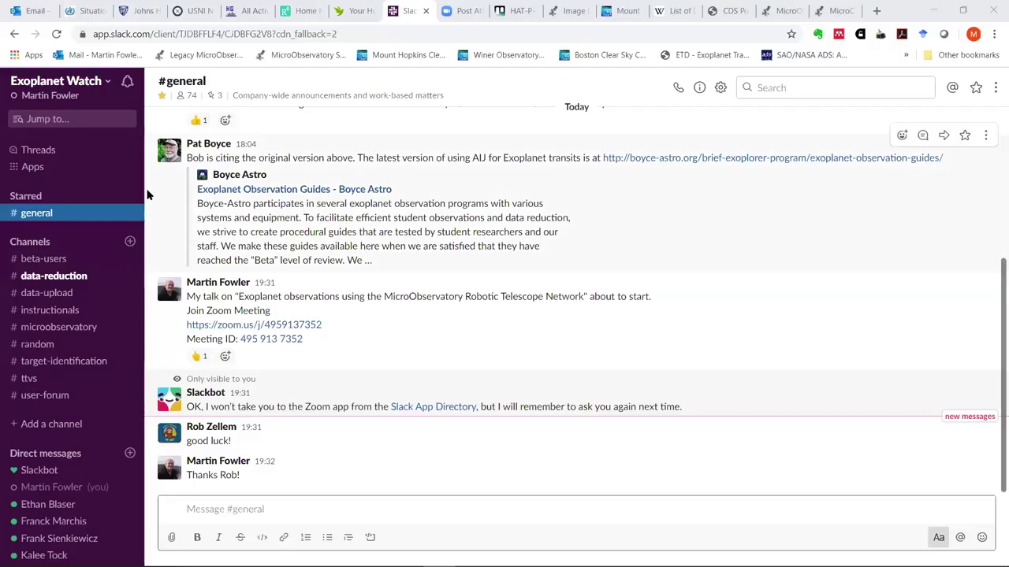
pyautogui.press('super+d')
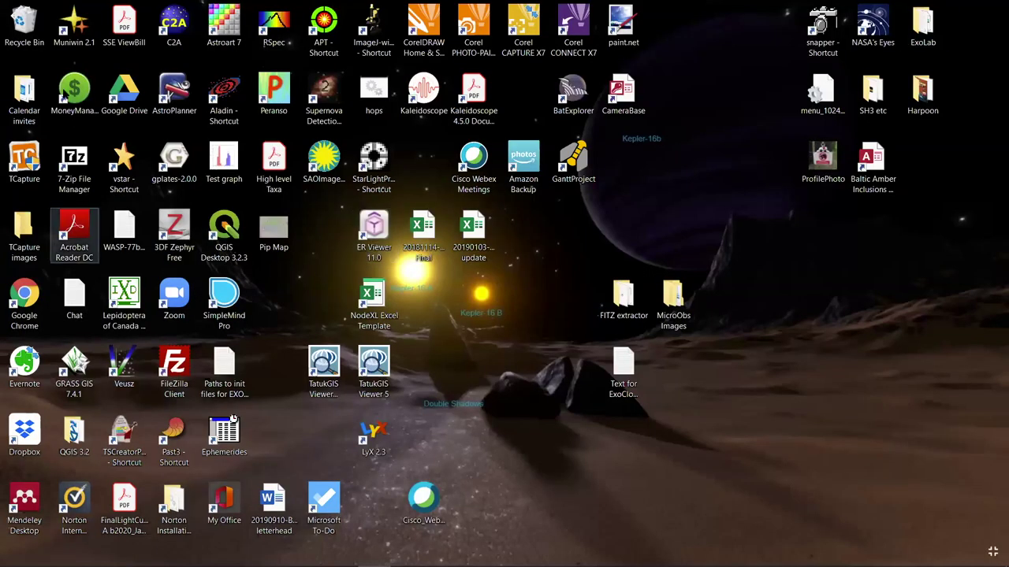
pyautogui.click(74, 24)
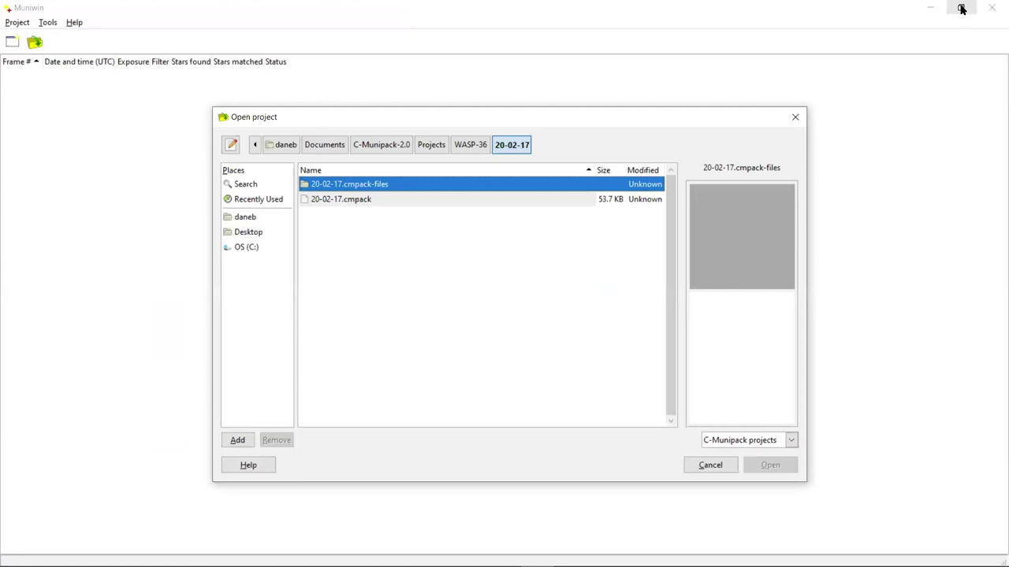
# Open the project file "SPV in H32 field.cmpack" from the "SPV in H32 field" folder in C-Munipack's Projects directory
pyautogui.click(431, 145)
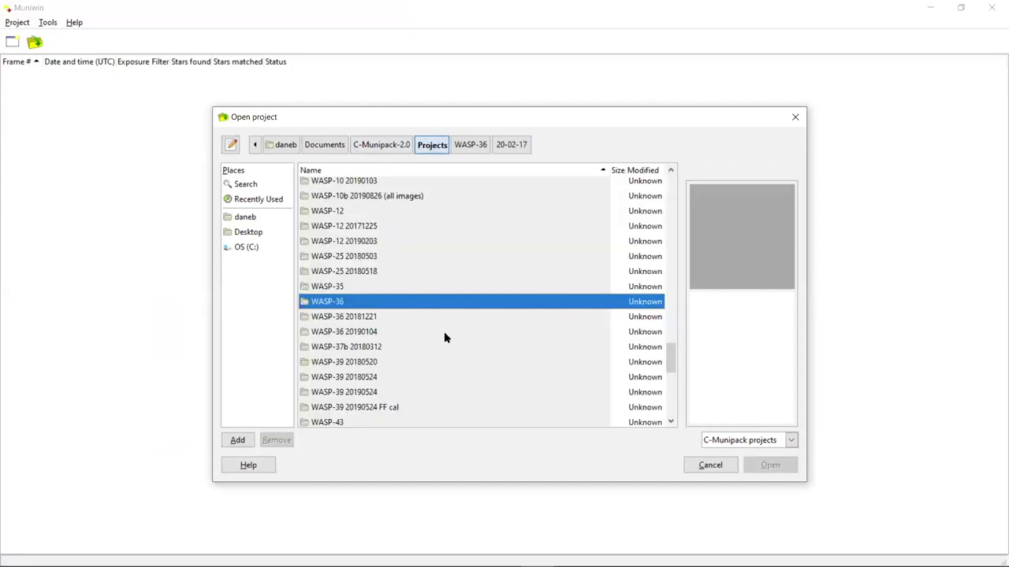
pyautogui.scroll(-3, 445, 335)
pyautogui.scroll(2, 445, 335)
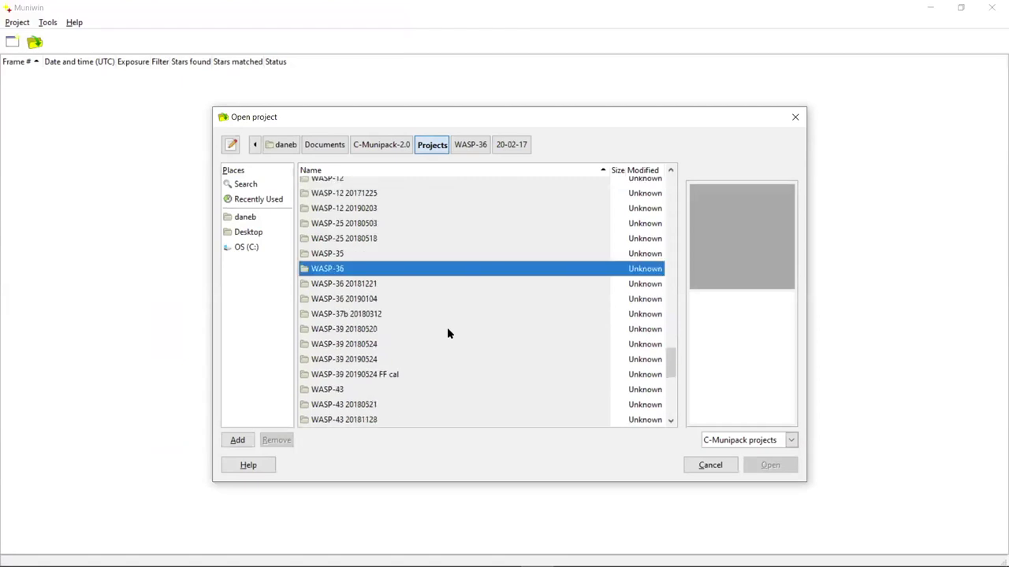
pyautogui.scroll(3, 405, 297)
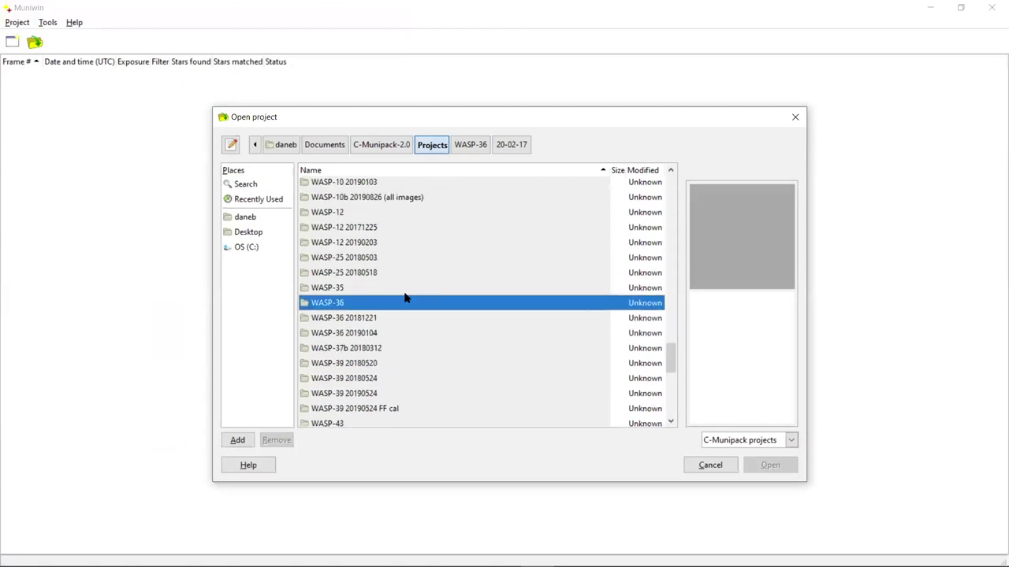
pyautogui.scroll(15, 405, 297)
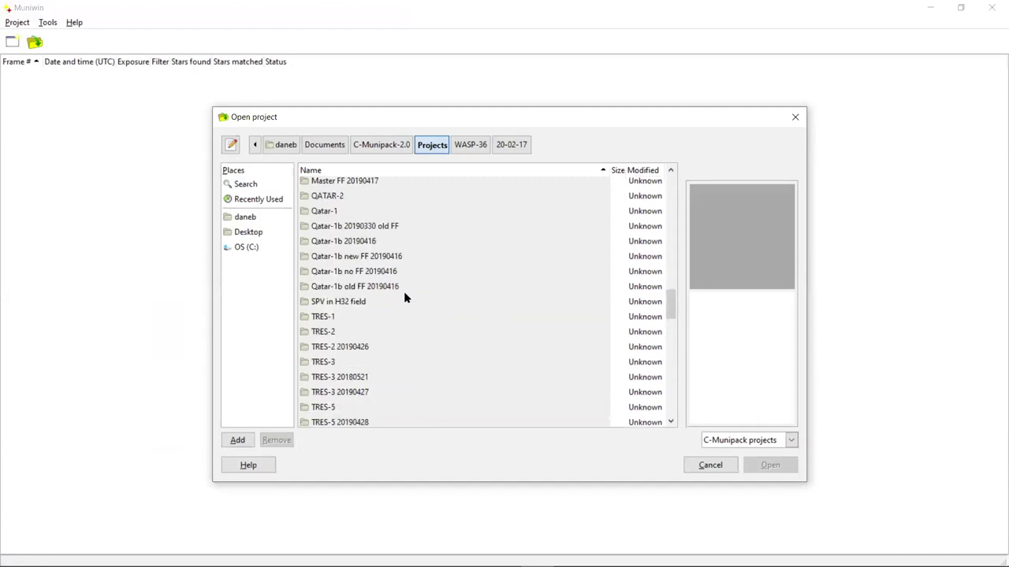
pyautogui.scroll(3, 406, 297)
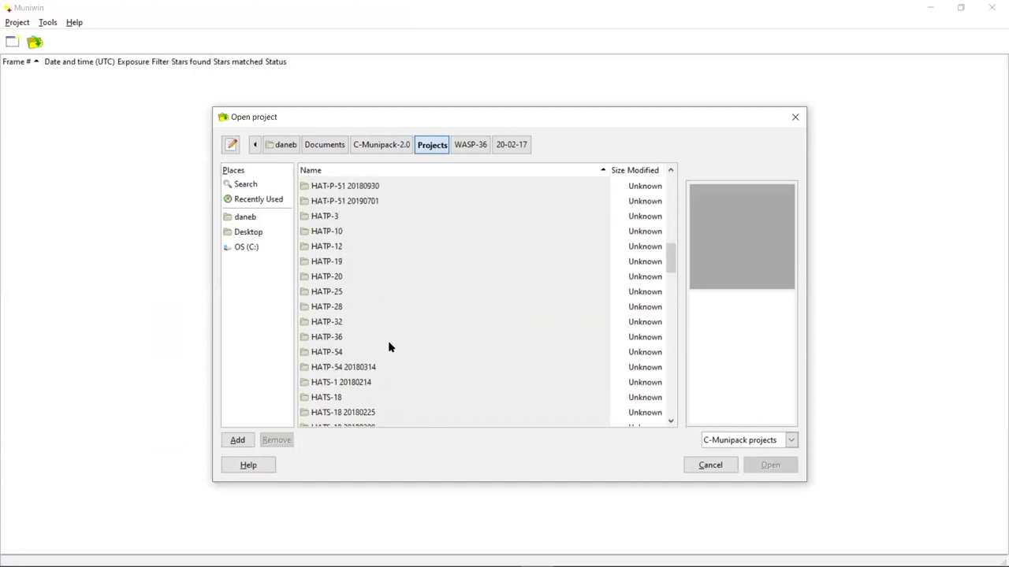
pyautogui.click(340, 323)
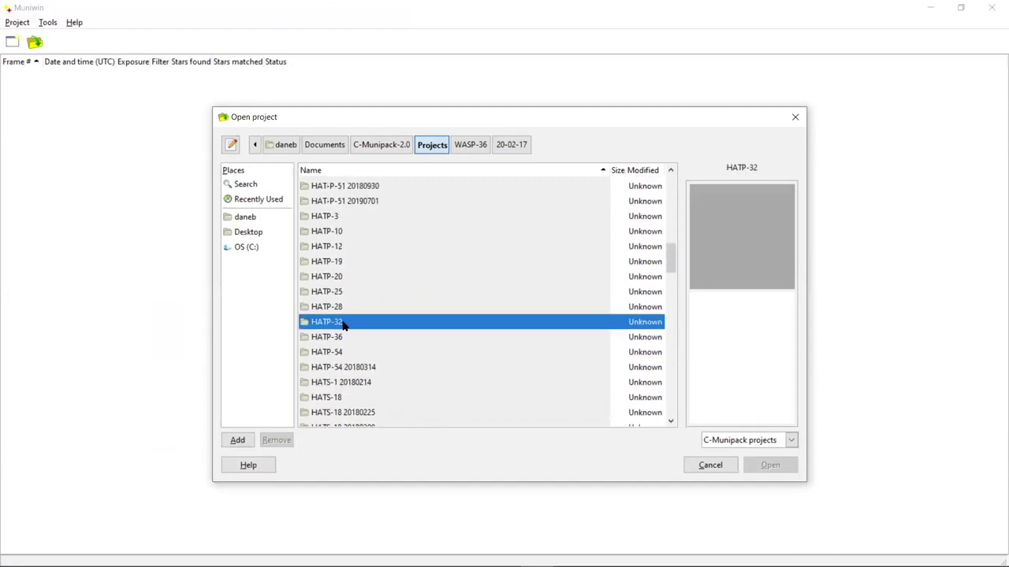
pyautogui.scroll(-5, 370, 313)
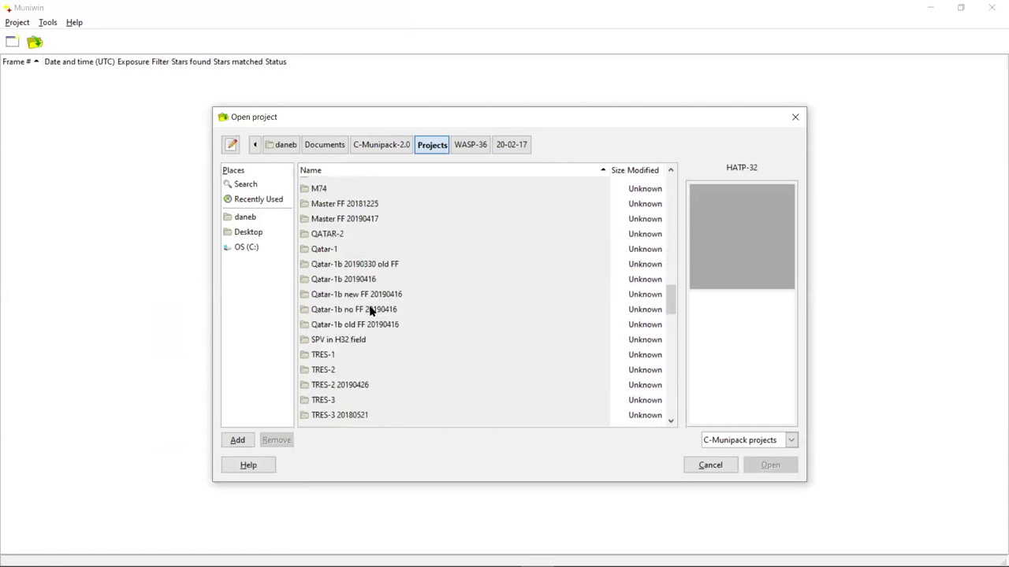
pyautogui.doubleClick(350, 341)
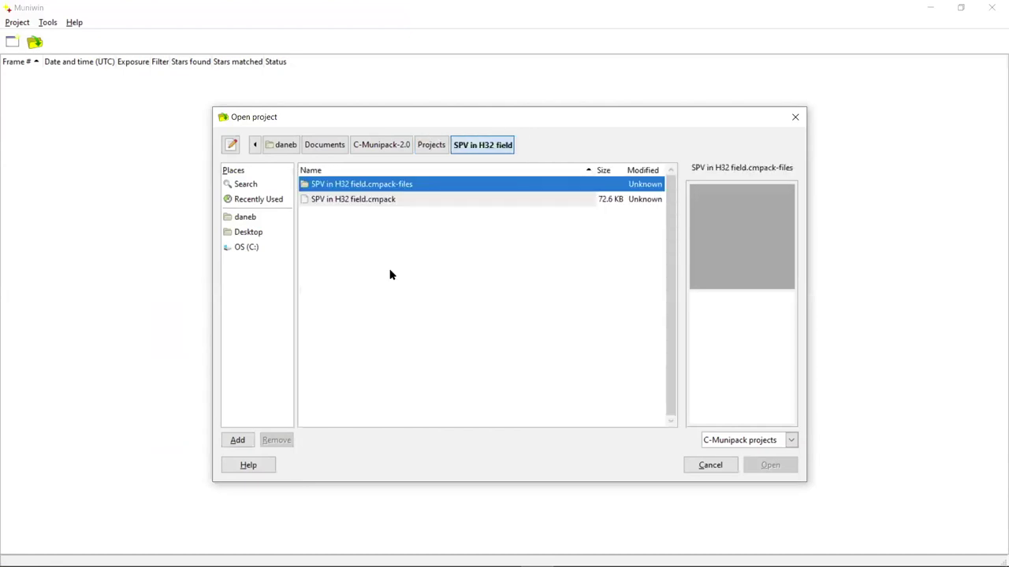
pyautogui.doubleClick(338, 202)
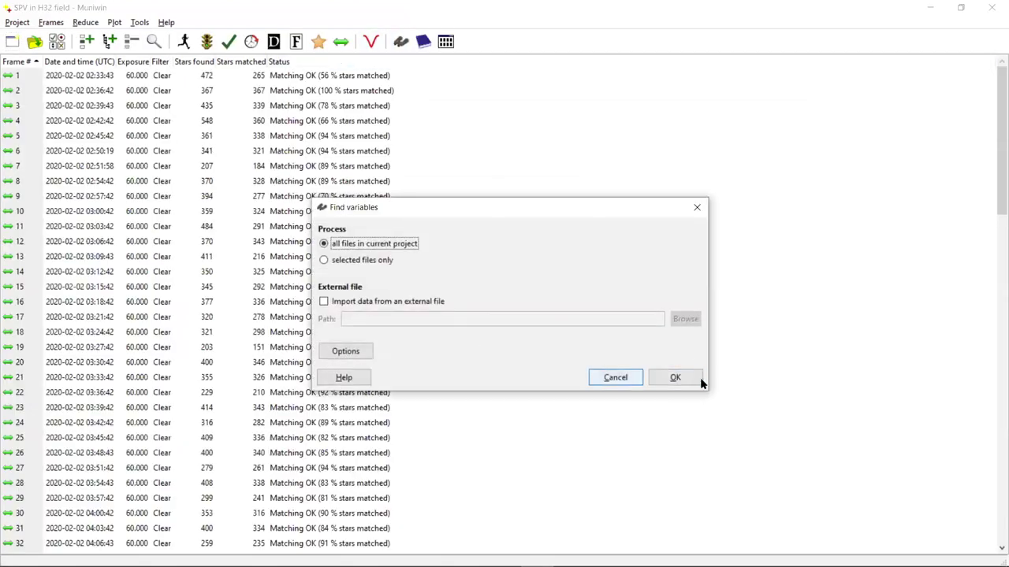
# Run Find variables on all files in the current project and plot the outlying star near 0.3 mag over the field image
pyautogui.click(681, 378)
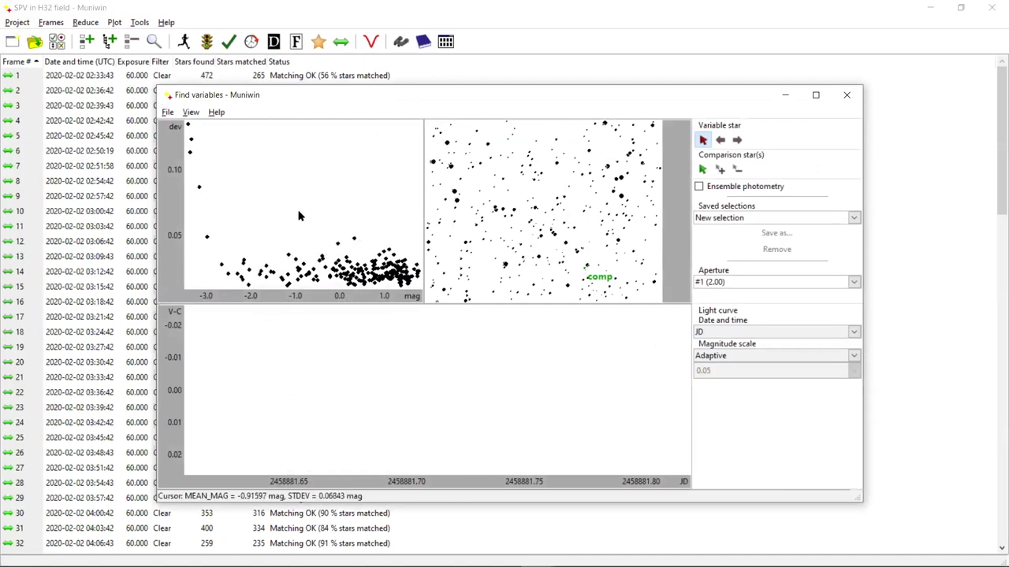
pyautogui.click(352, 241)
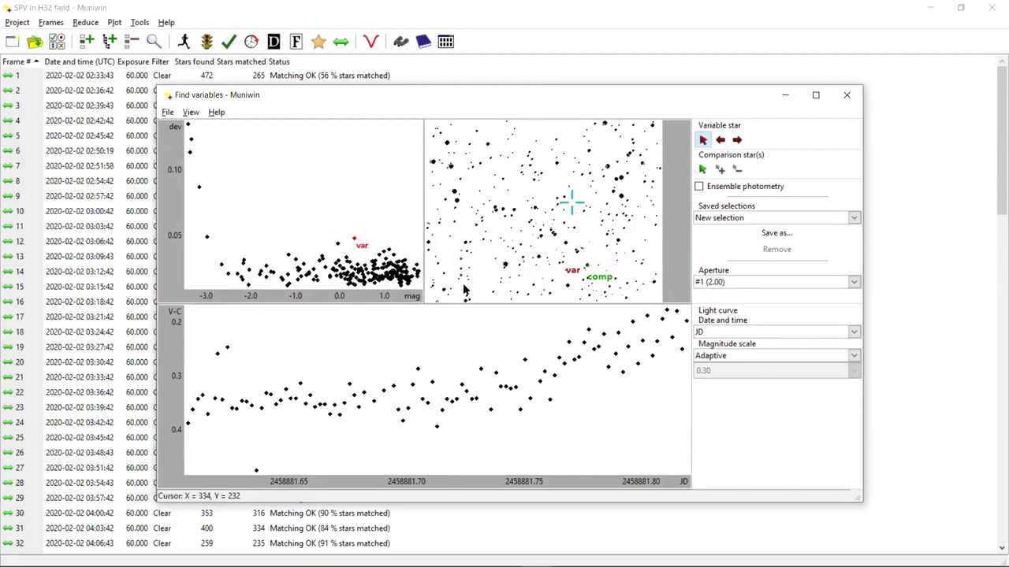
pyautogui.click(190, 113)
pyautogui.click(225, 130)
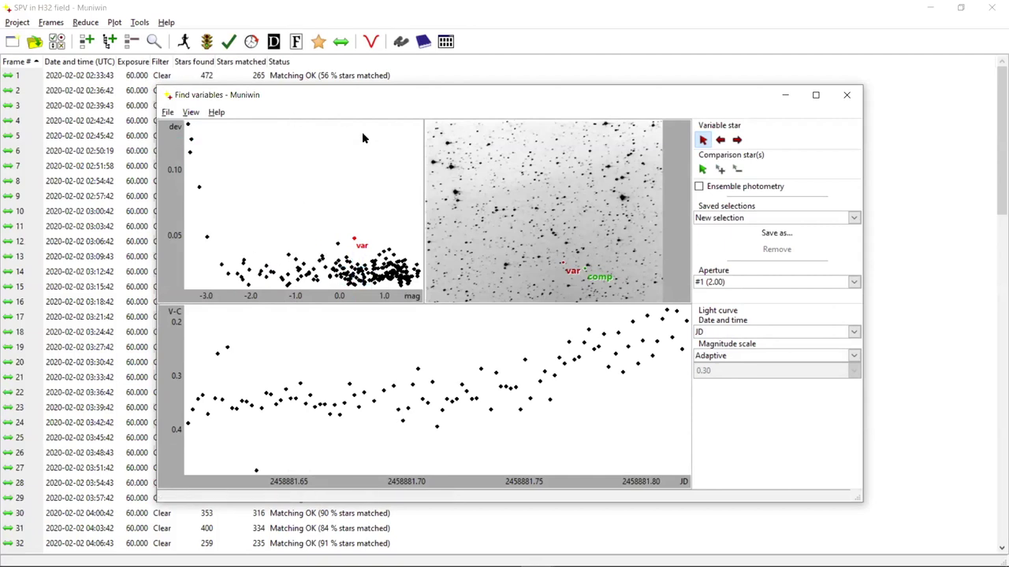
# Plot the light curves of the outlying stars near 0.0 and -1.1 mag, inspecting the trend of the second one
pyautogui.click(337, 240)
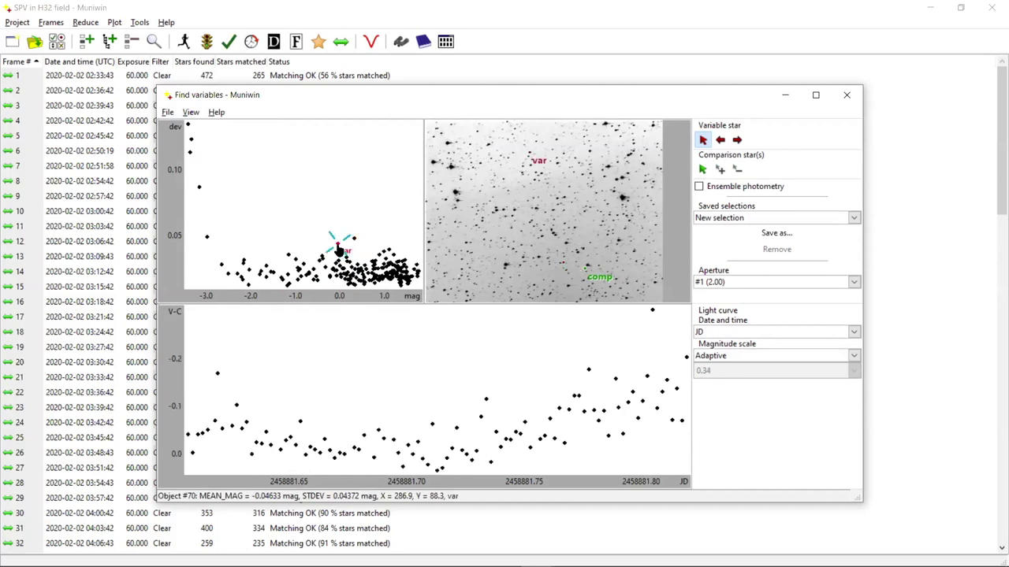
pyautogui.click(290, 258)
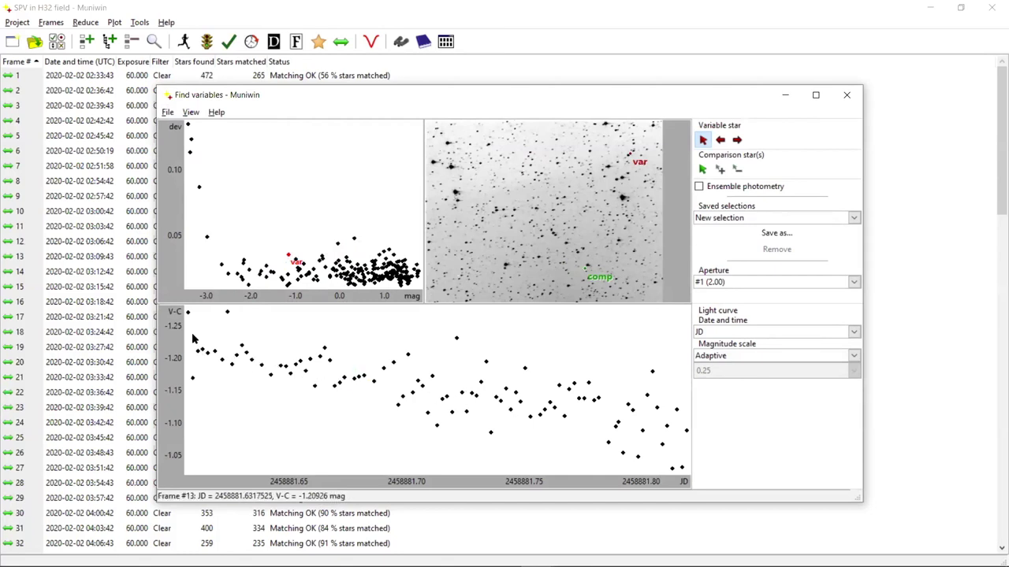
pyautogui.click(247, 353)
pyautogui.click(486, 362)
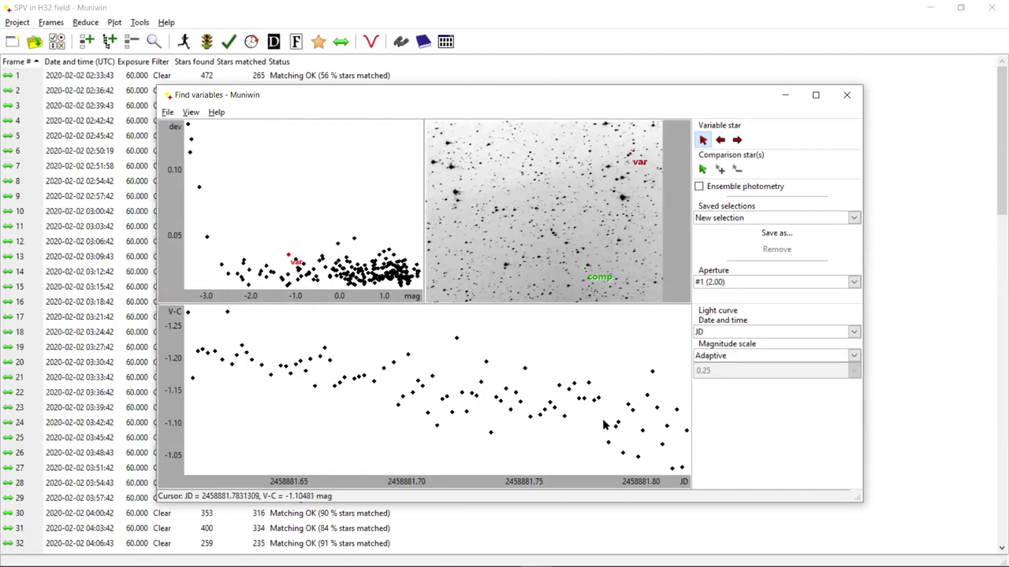
# Plot the light curves of the bright high-deviation stars near -3 mag and of two bright stars near the field image's left edge
pyautogui.click(199, 191)
pyautogui.click(207, 241)
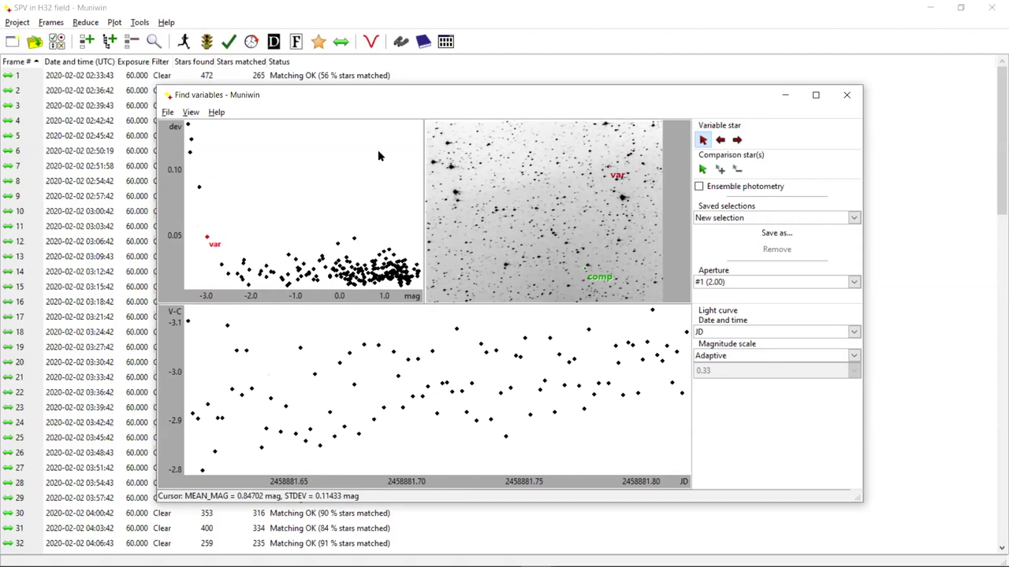
pyautogui.click(455, 194)
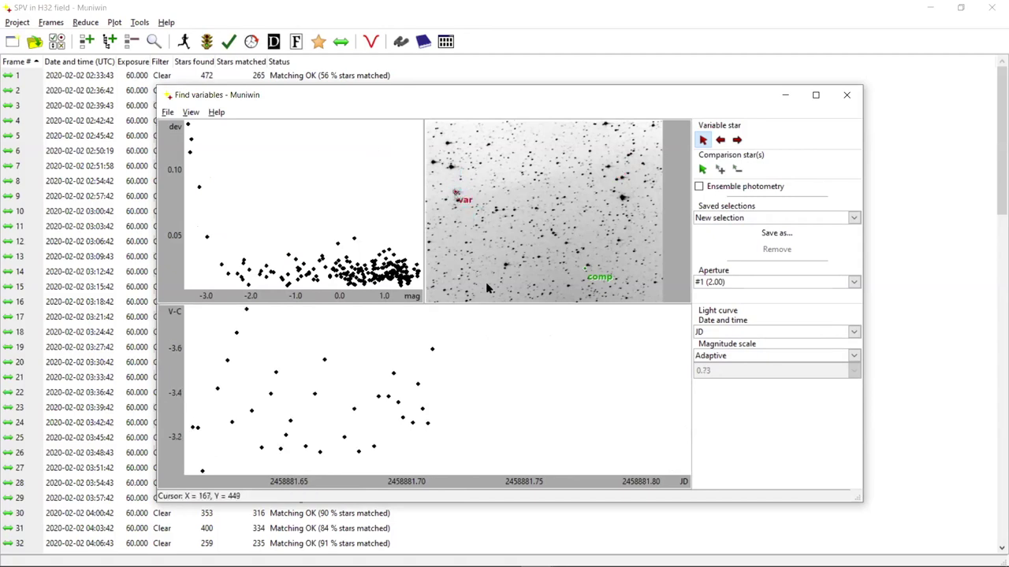
pyautogui.click(458, 169)
# Examine the bright stars and their surroundings in the field image at several magnifications, ending with the whole field in view
pyautogui.scroll(2, 460, 171)
pyautogui.moveTo(520, 299); pyautogui.dragTo(414, 299)
pyautogui.scroll(2, 478, 198)
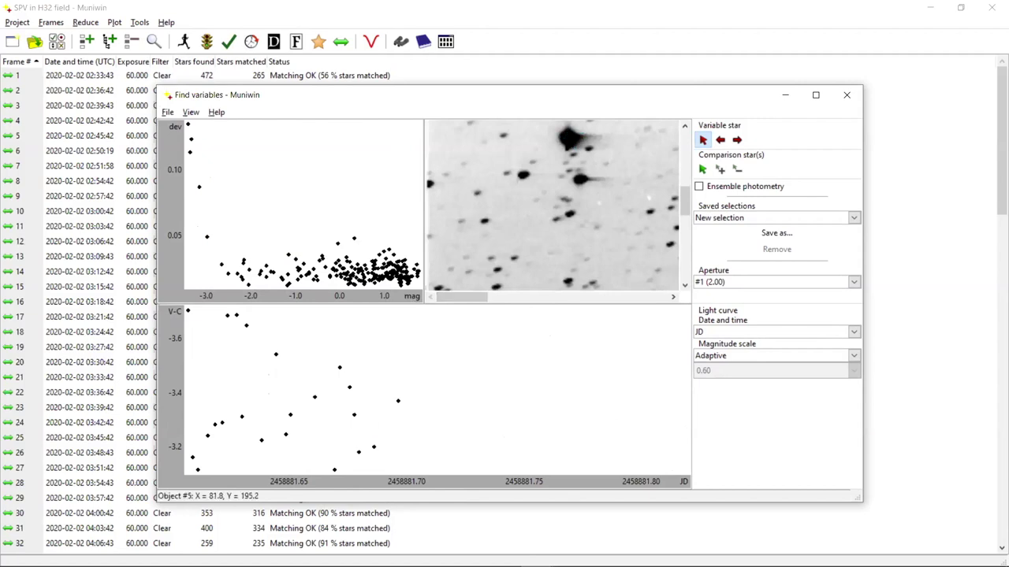
pyautogui.scroll(-3, 569, 213)
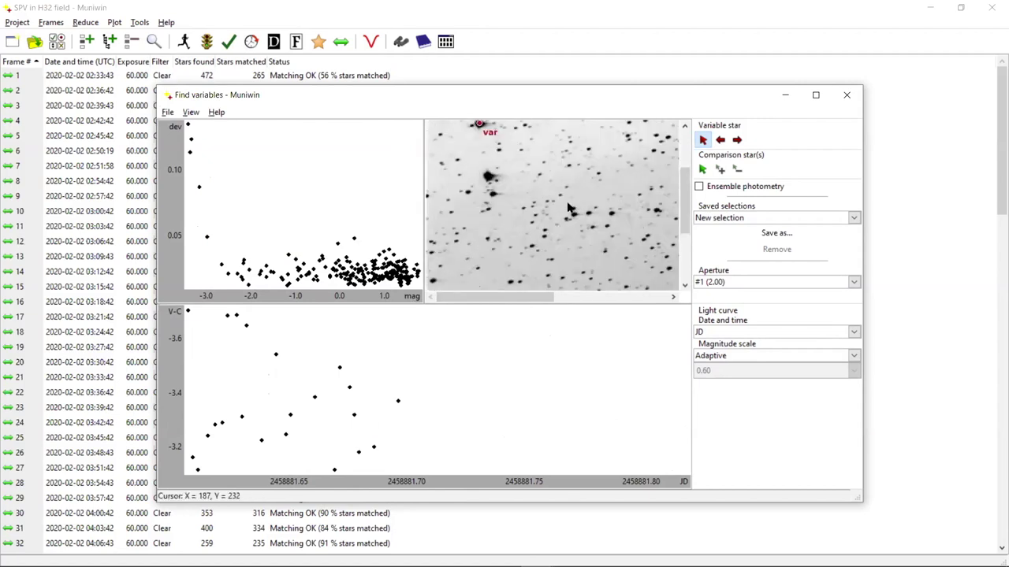
pyautogui.scroll(1, 513, 219)
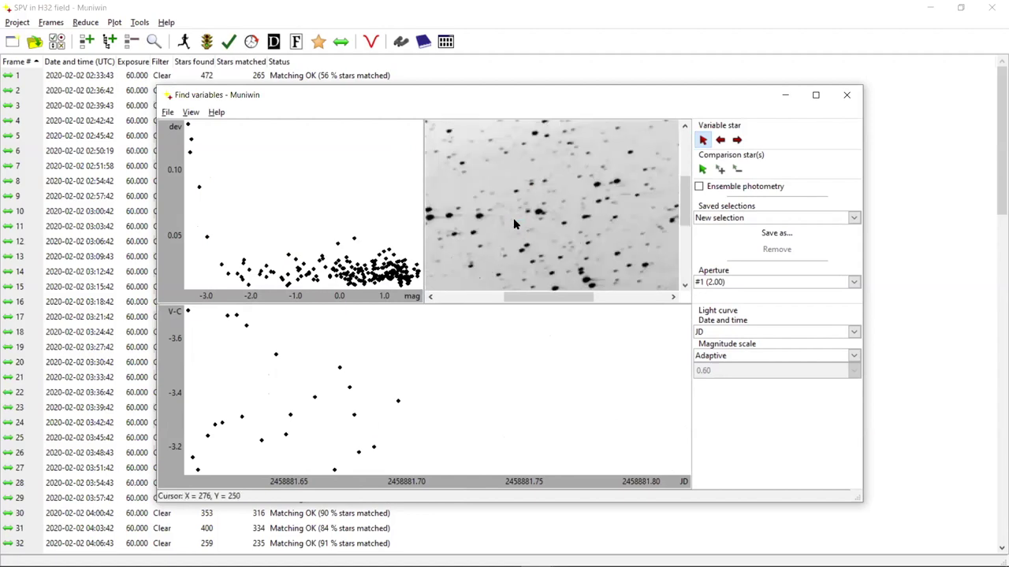
pyautogui.scroll(-1, 517, 236)
pyautogui.scroll(-2, 513, 218)
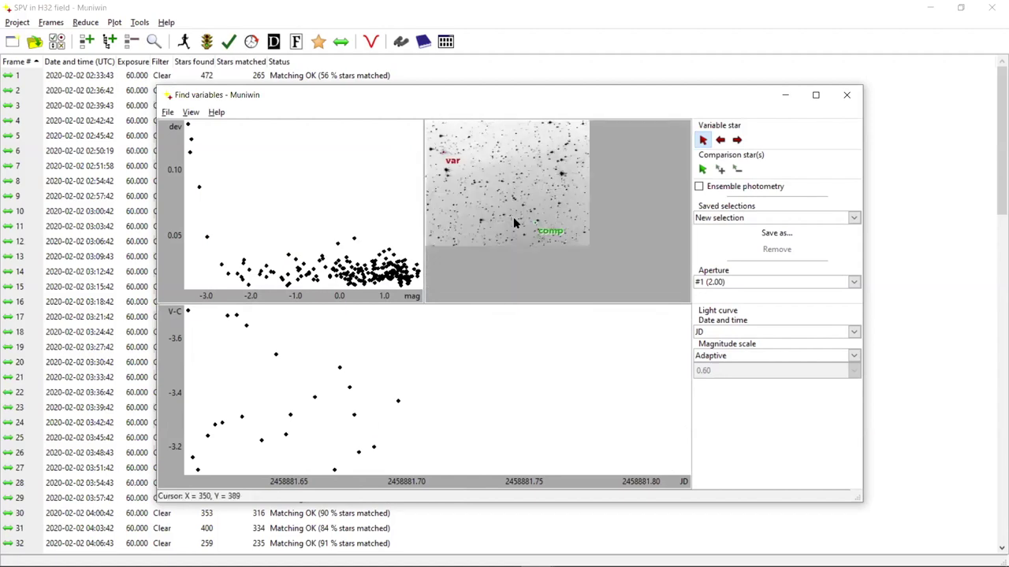
pyautogui.scroll(1, 513, 218)
pyautogui.scroll(-1, 513, 219)
pyautogui.scroll(1, 513, 217)
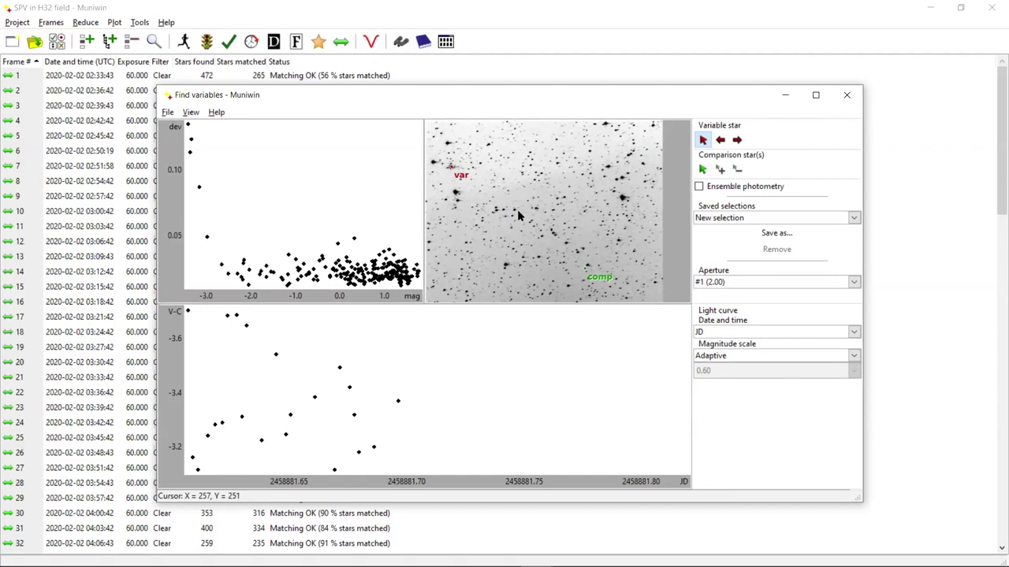
pyautogui.moveTo(677, 90); pyautogui.dragTo(628, 94)
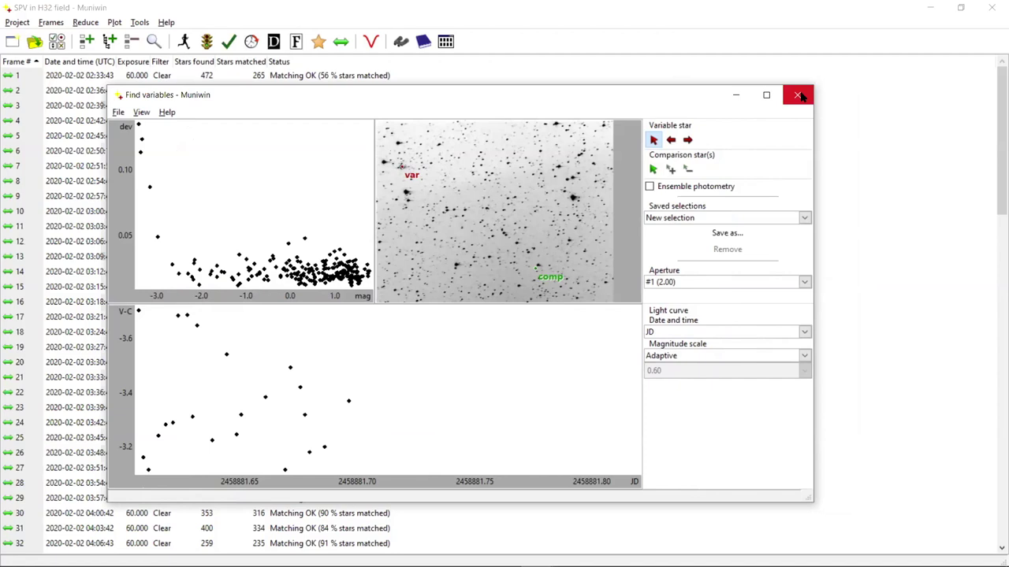
# Put away the Find variables window and start a light curve plot of all files in the current project with ensemble photometry
pyautogui.click(738, 95)
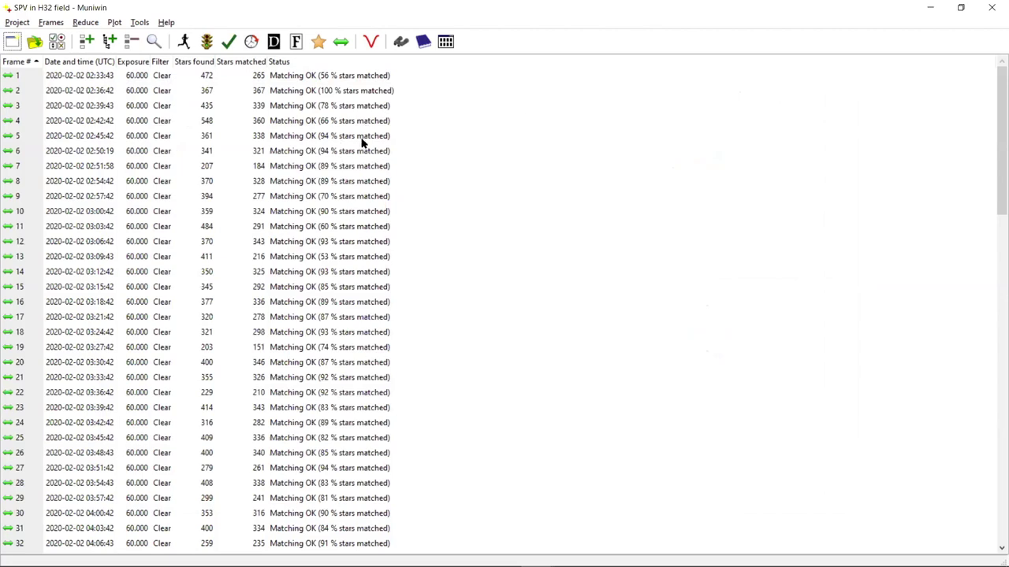
pyautogui.click(371, 41)
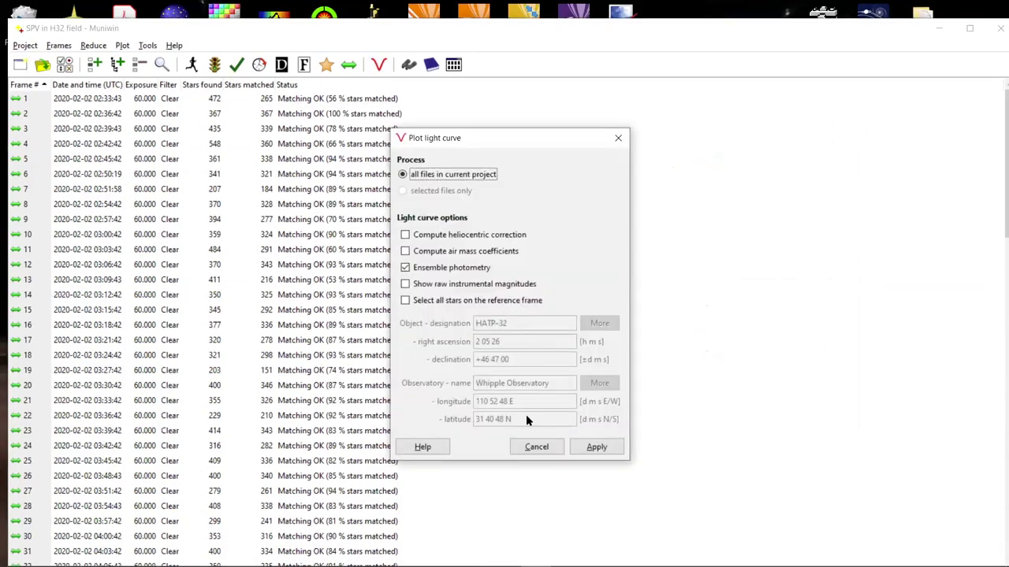
pyautogui.click(595, 448)
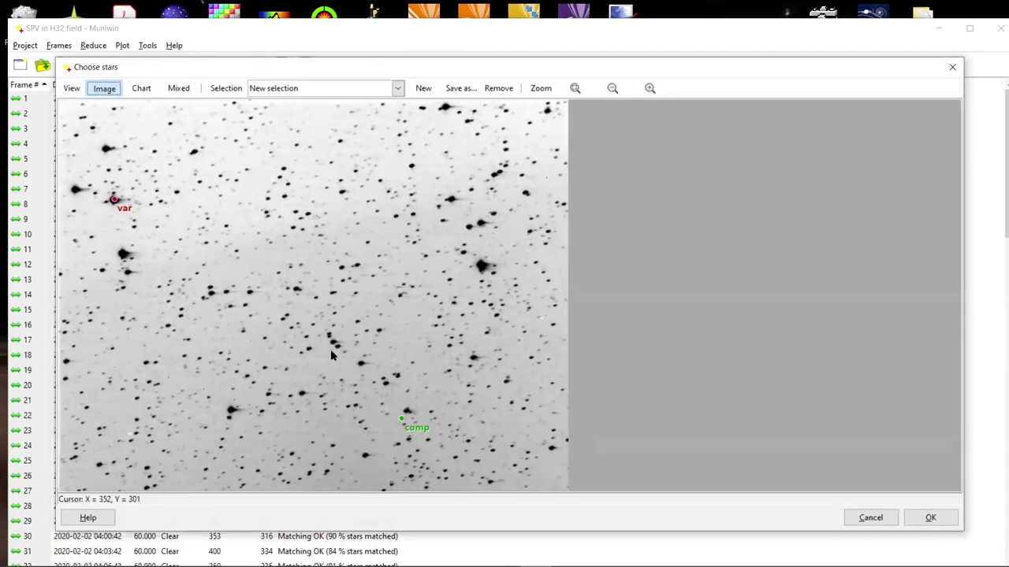
# Mark object #43 as the variable and object #19, tried first as a check star, as an additional comparison star
pyautogui.rightClick(310, 351)
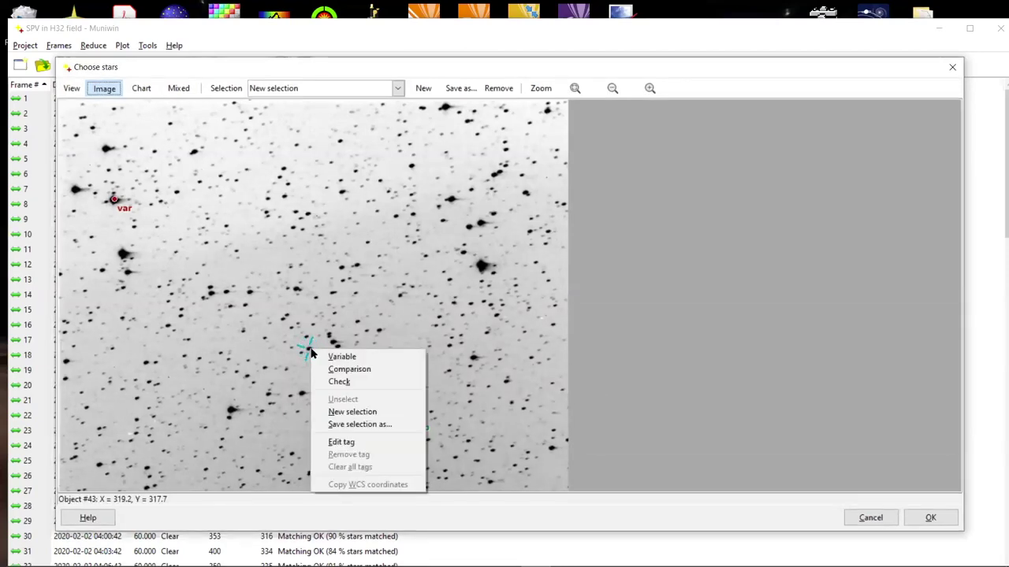
pyautogui.click(341, 356)
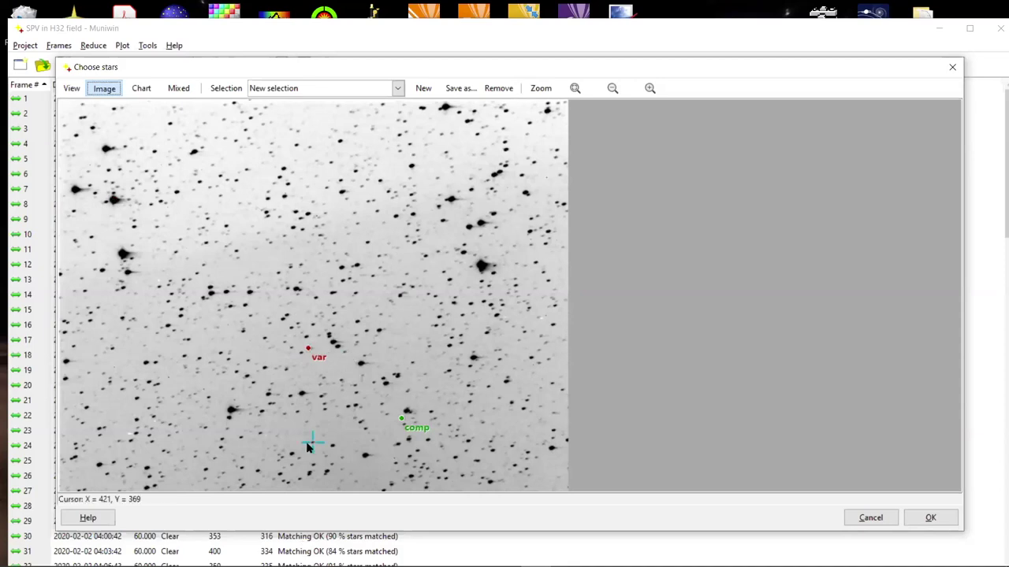
pyautogui.rightClick(360, 366)
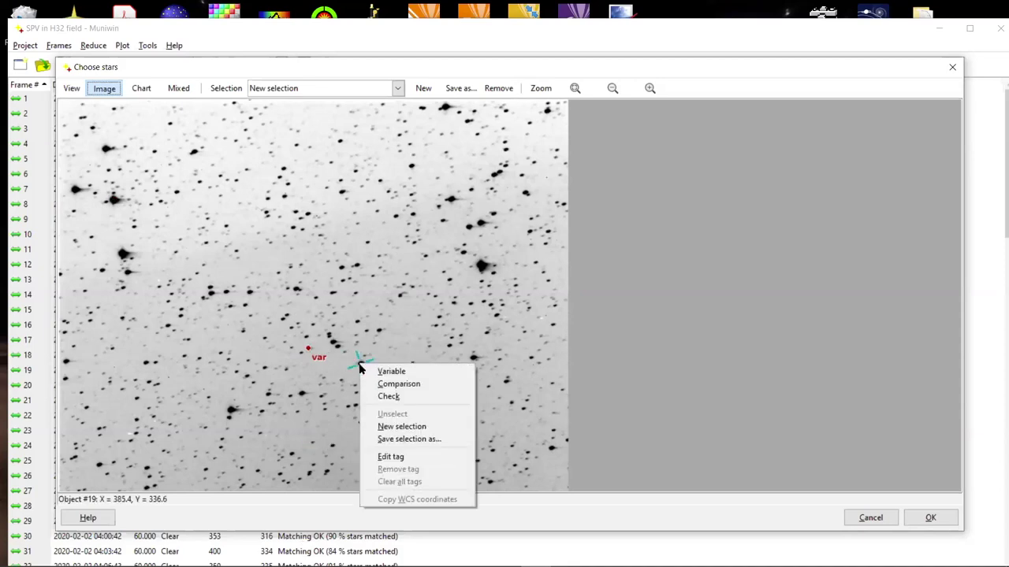
pyautogui.click(389, 396)
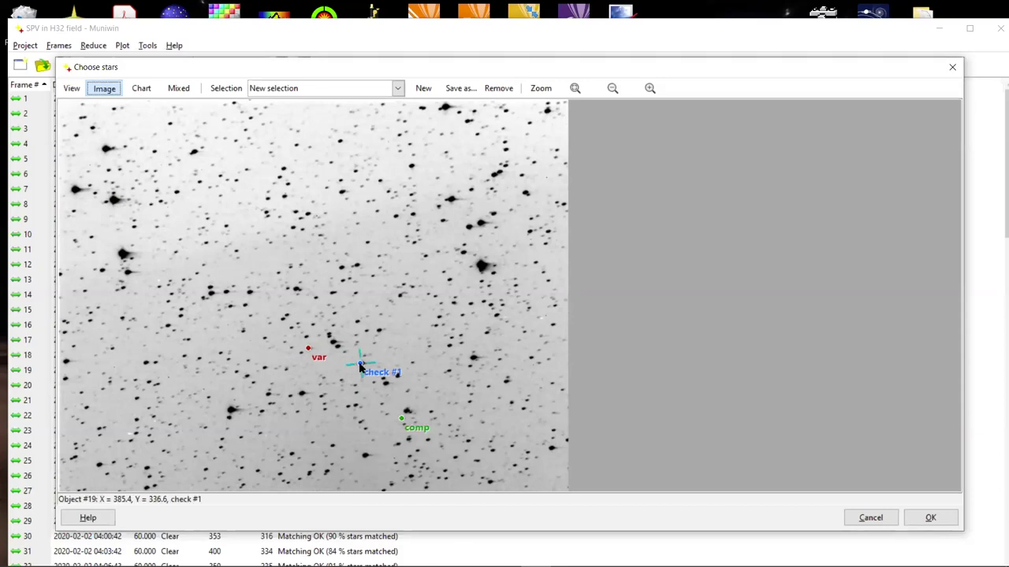
pyautogui.rightClick(359, 365)
pyautogui.click(384, 384)
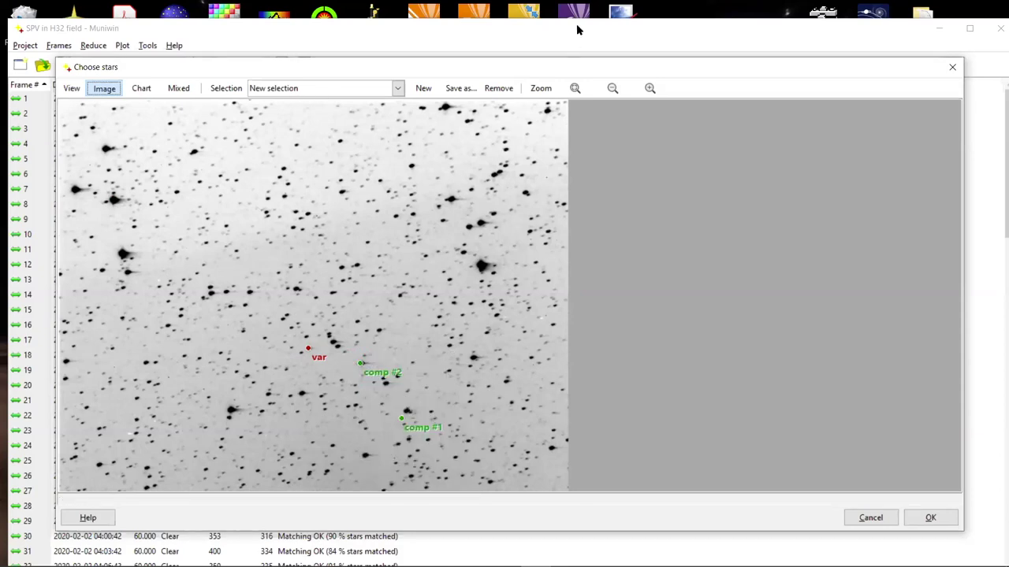
pyautogui.moveTo(535, 68); pyautogui.dragTo(525, 104)
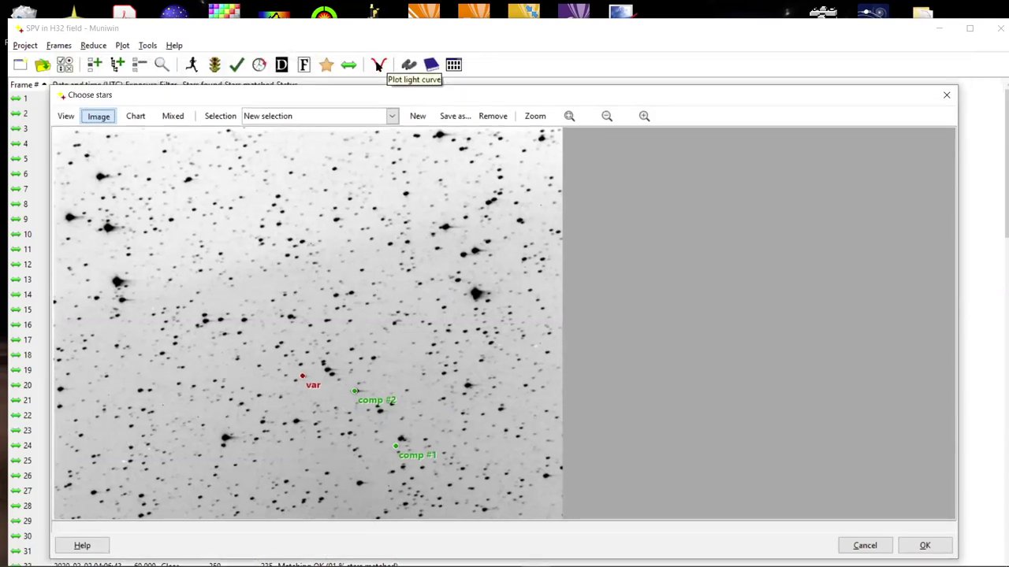